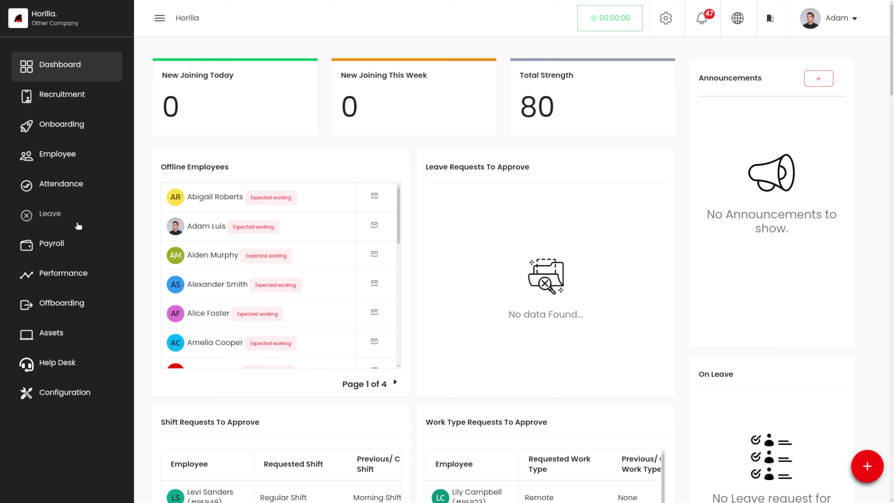
Open the Onboarding view showing the Recruitment Drive's Pre-boarding and Orientation candidates.
click(70, 124)
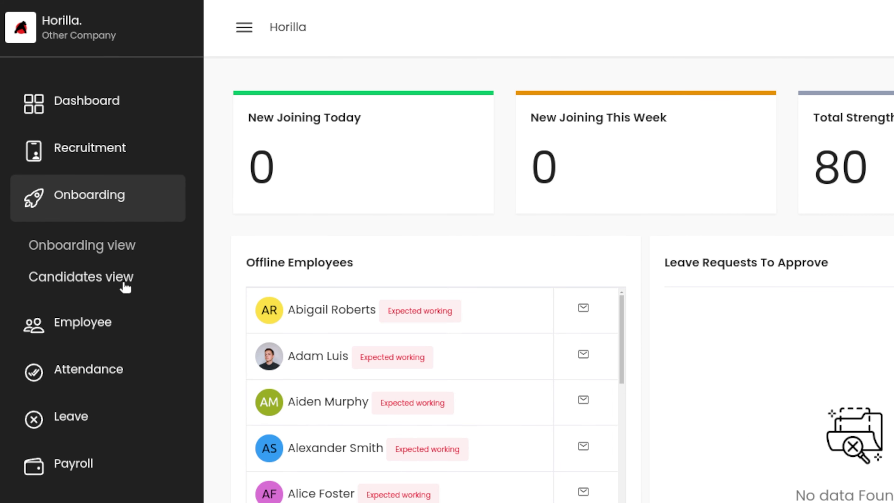
click(83, 247)
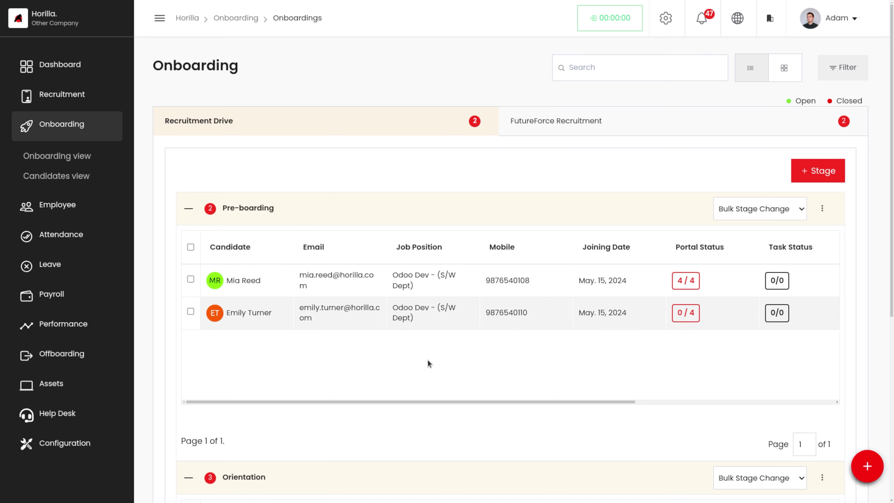
scroll(433, 388, down, 4)
scroll(433, 389, up, 4)
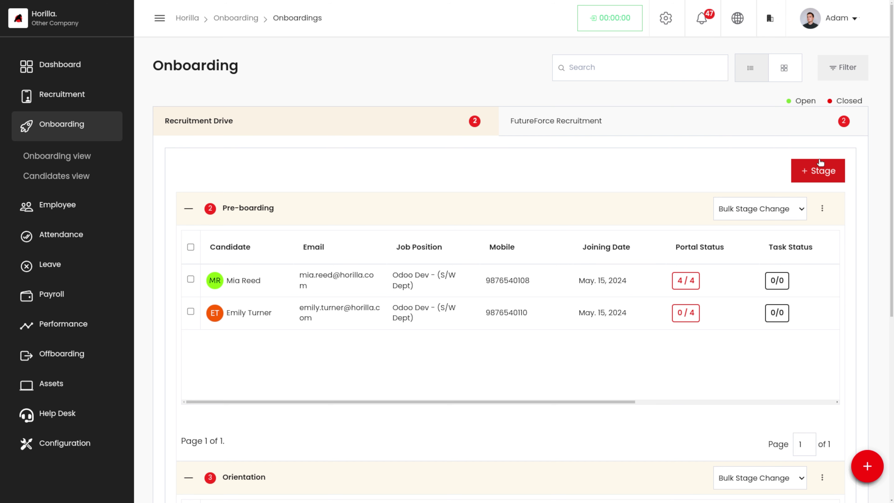
Add a 'Role specific training' stage with an employee as stage manager, toggle the final-stage setting, and save.
click(823, 173)
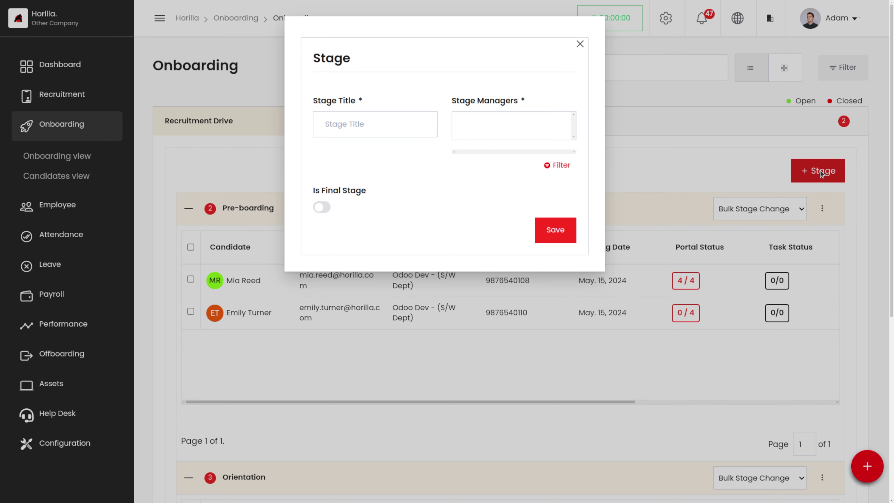
click(376, 127)
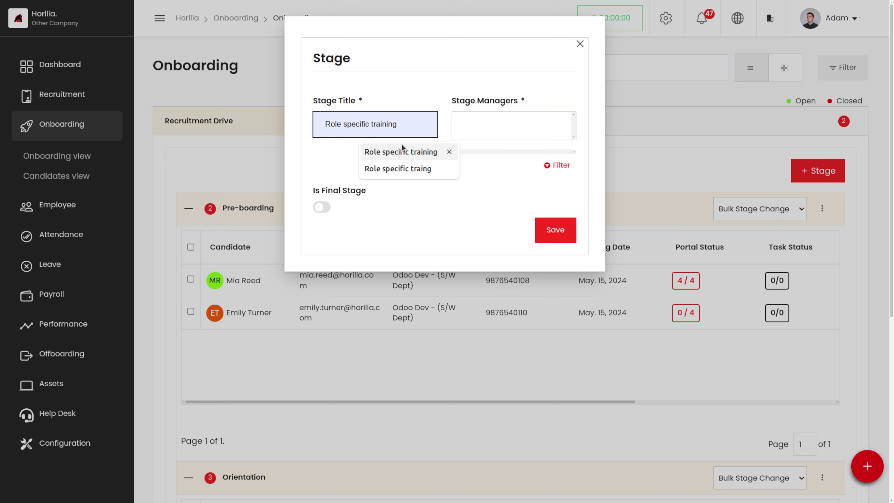
click(402, 152)
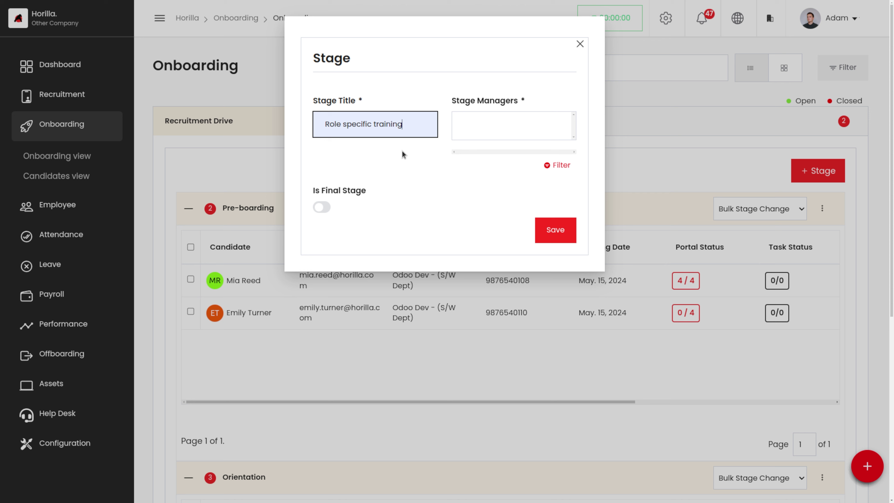
click(490, 124)
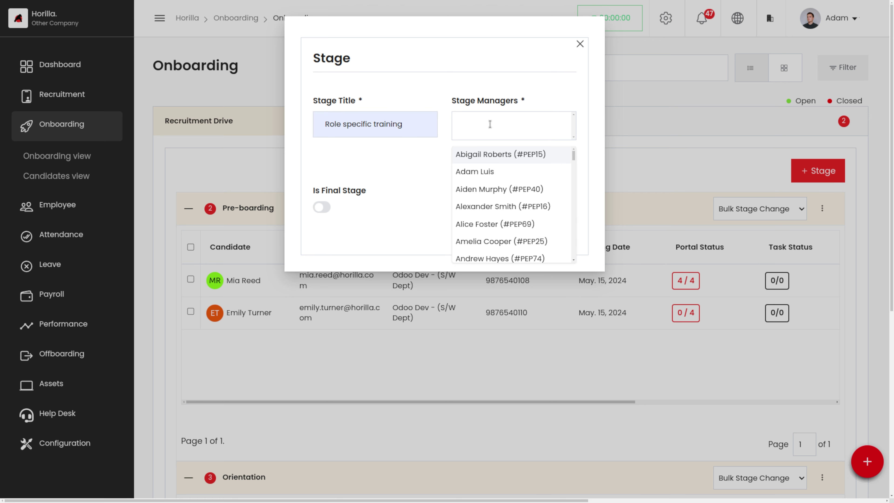
click(505, 168)
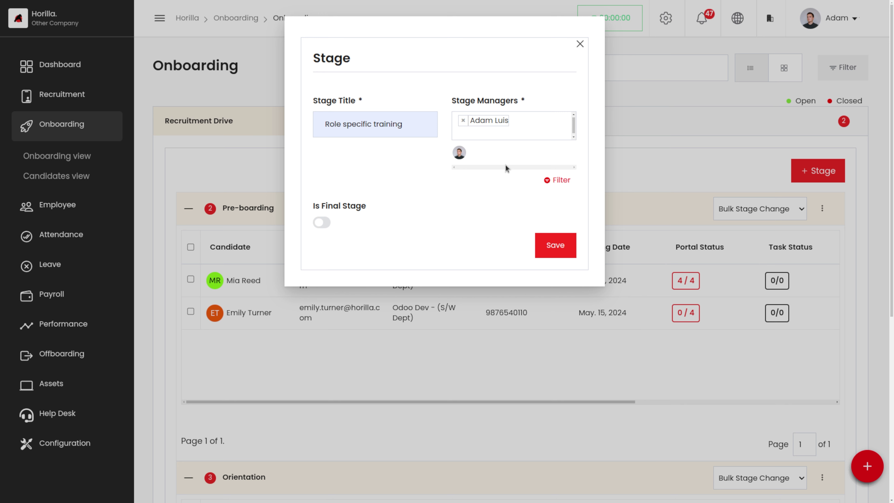
click(318, 226)
click(534, 245)
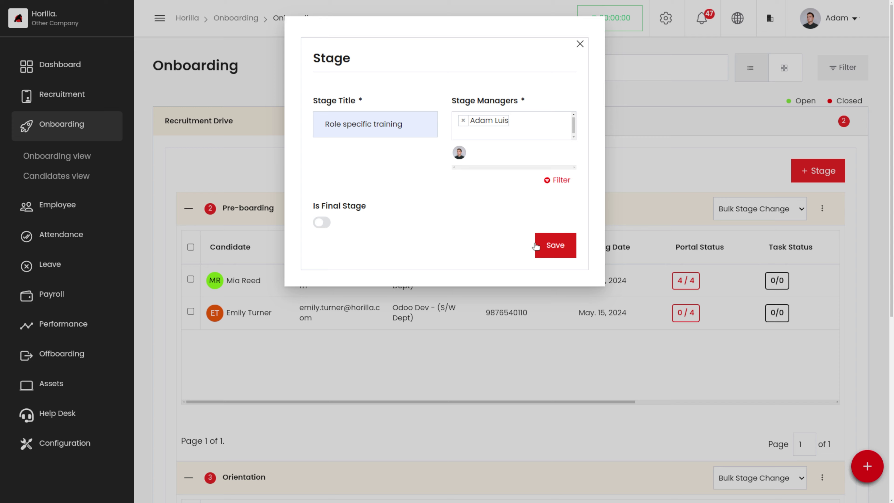
scroll(539, 315, down, 6)
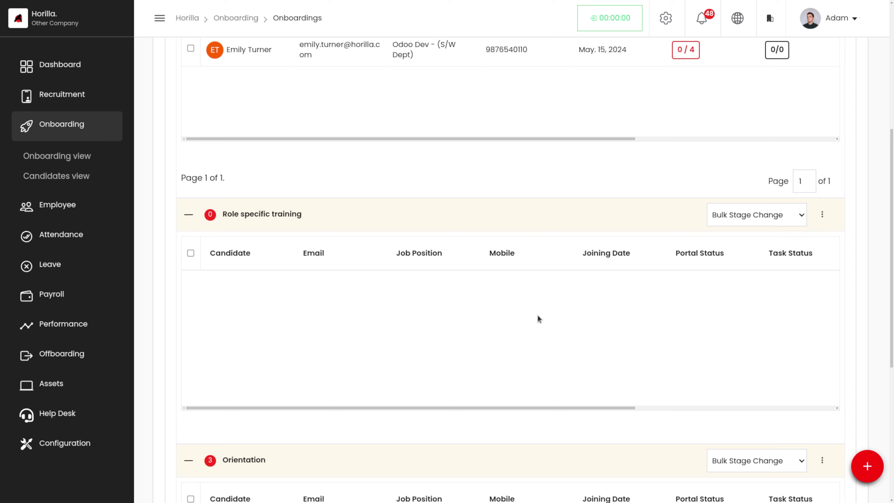
Scroll the Pre-boarding table right until the Options column and + Task button are visible.
scroll(537, 315, up, 7)
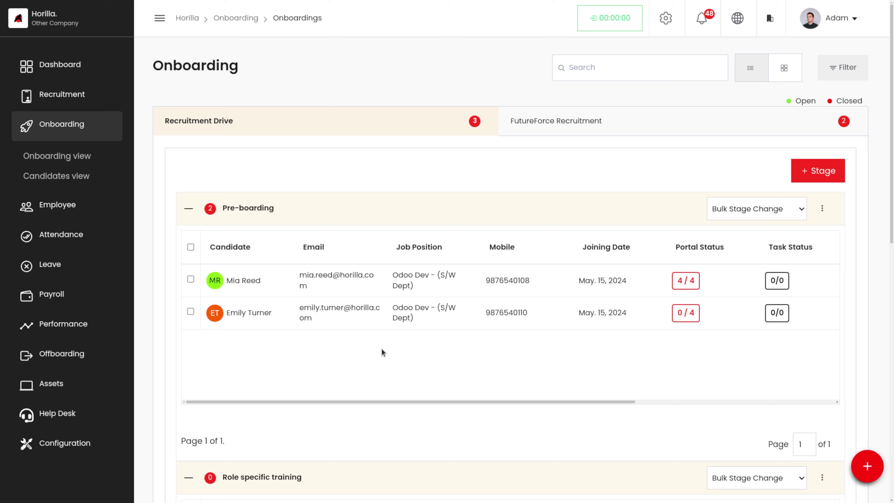
scroll(507, 279, right, 3)
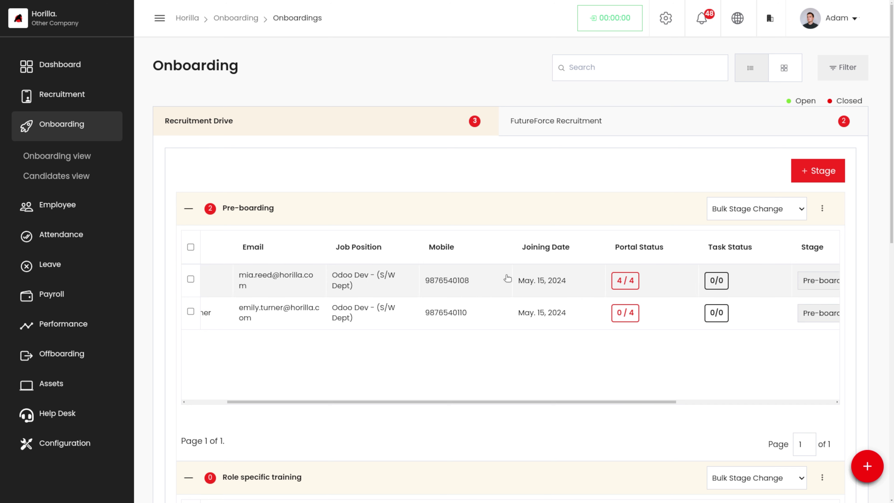
scroll(507, 278, right, 3)
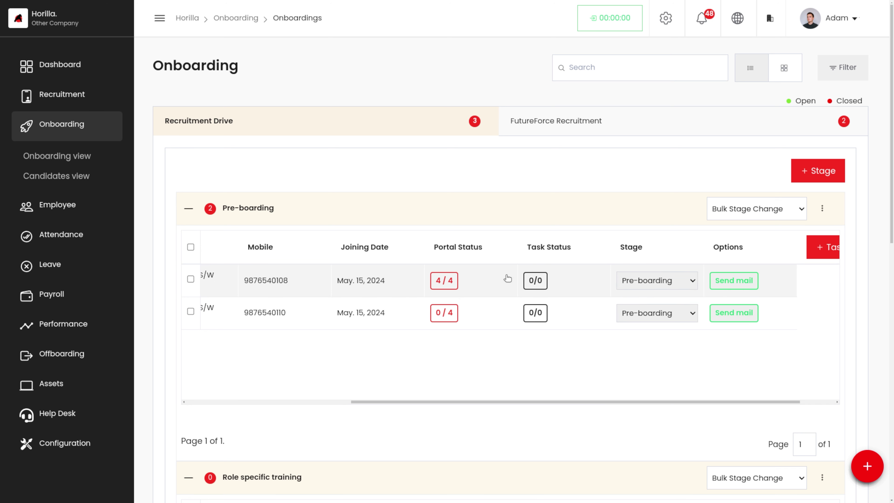
scroll(507, 278, right, 1)
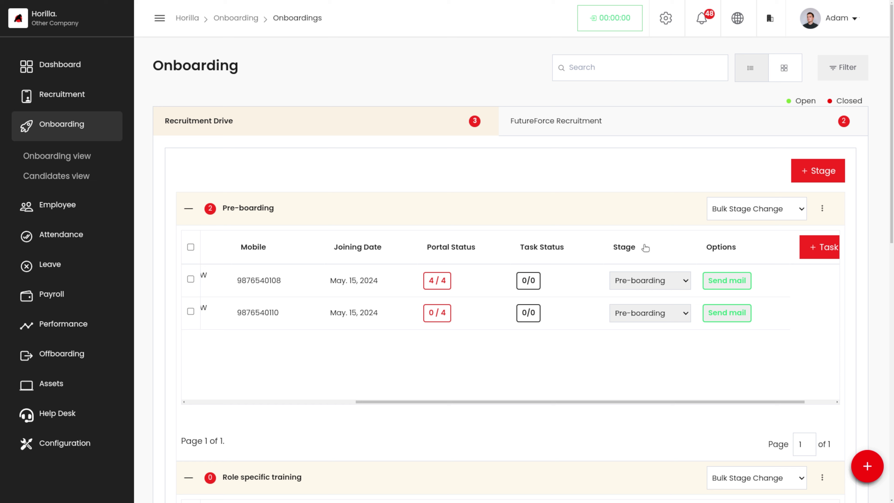
scroll(650, 274, right, 2)
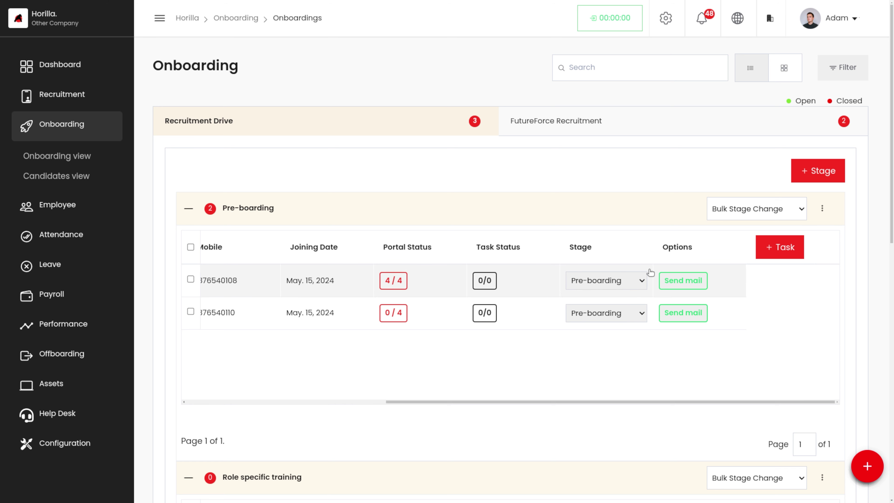
Create an 'Asset Allocation' task with a task manager, removing the second candidate so only the first is assigned.
click(778, 251)
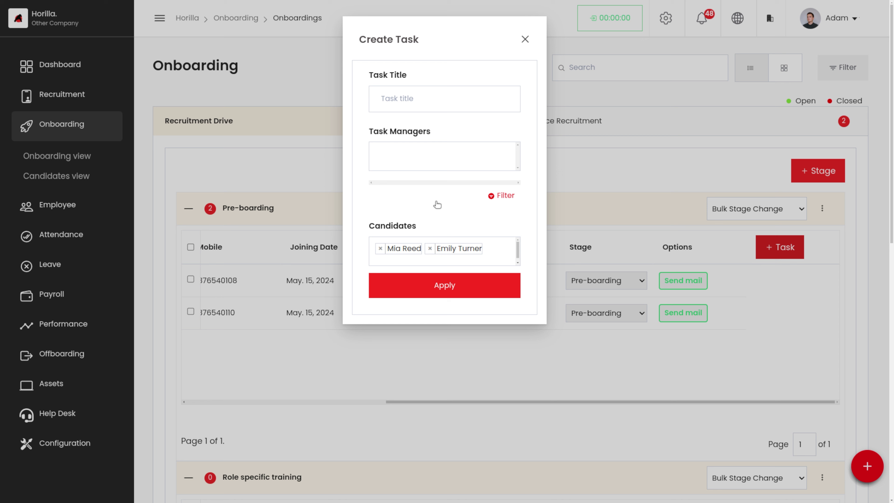
click(405, 95)
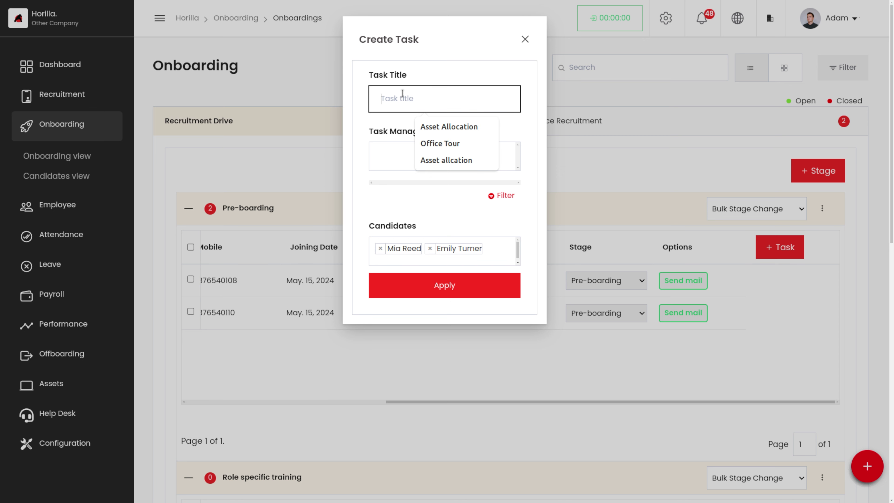
click(472, 130)
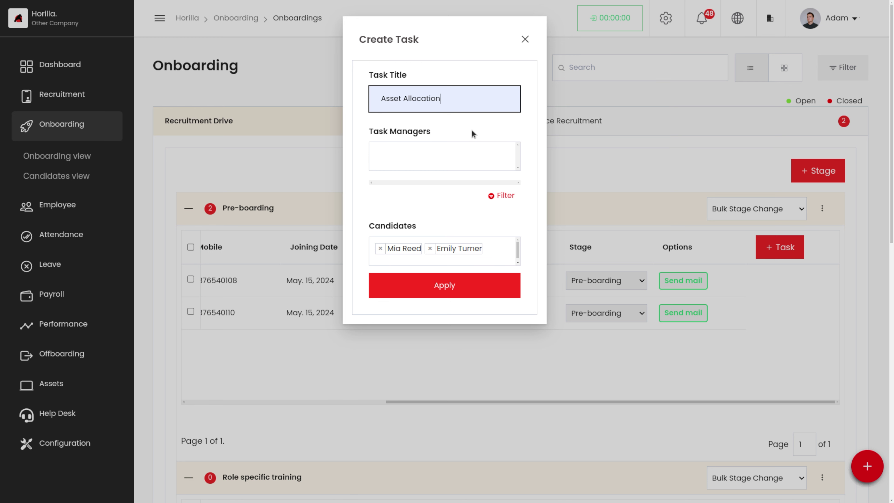
click(439, 156)
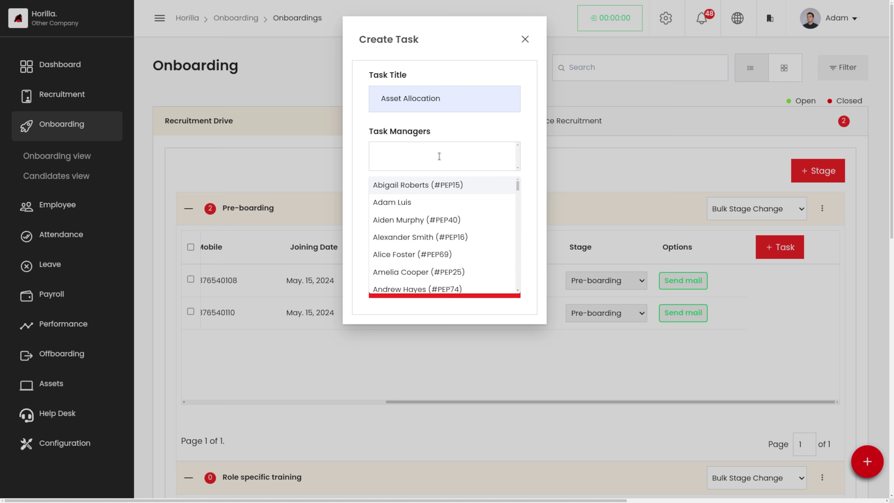
click(384, 204)
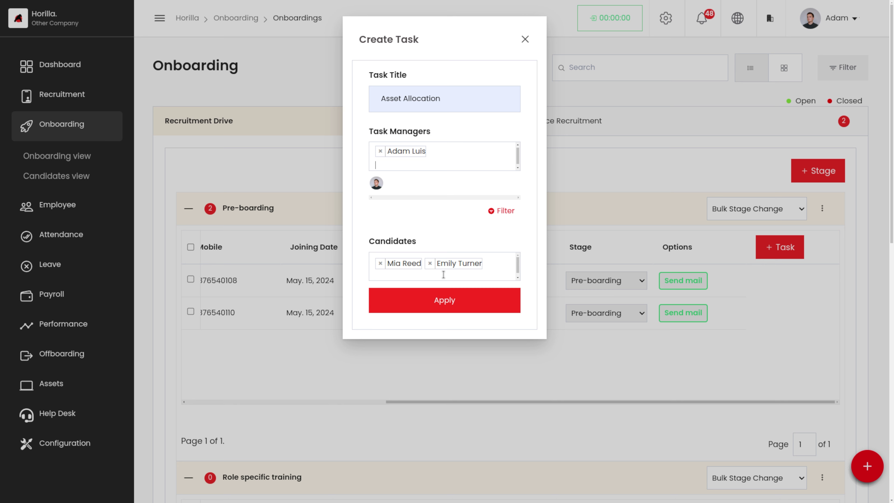
click(430, 263)
click(496, 240)
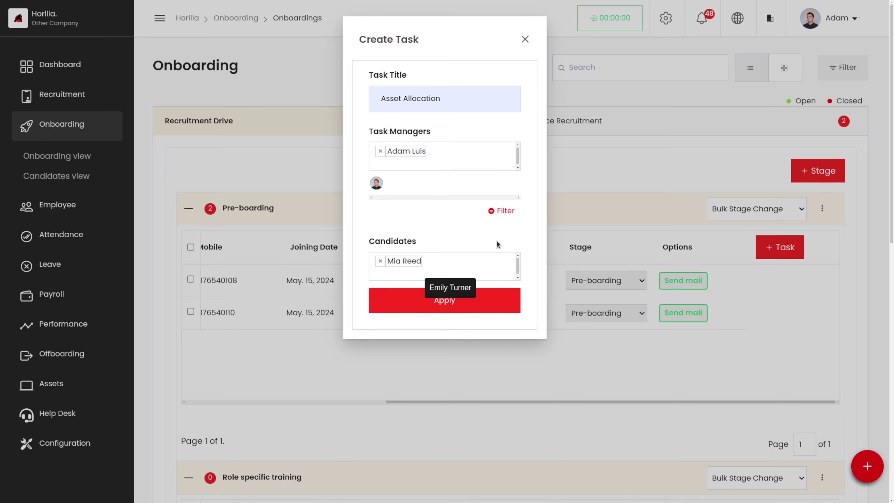
click(447, 304)
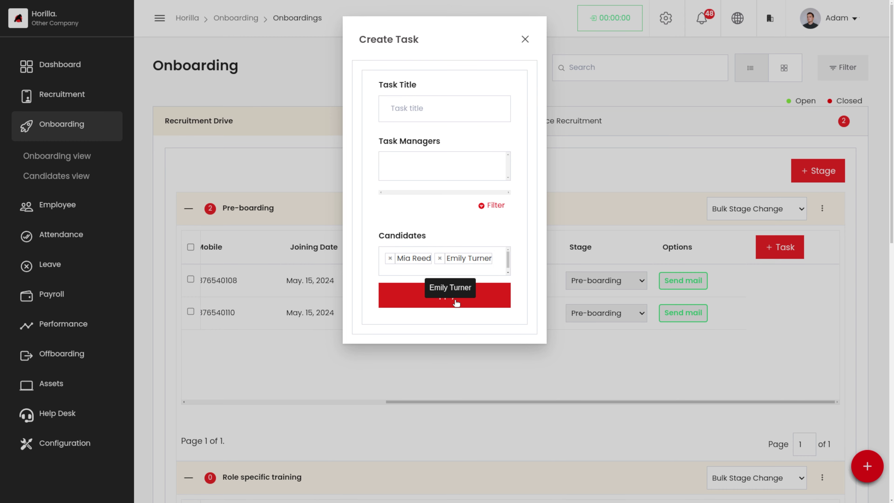
scroll(483, 305, right, 5)
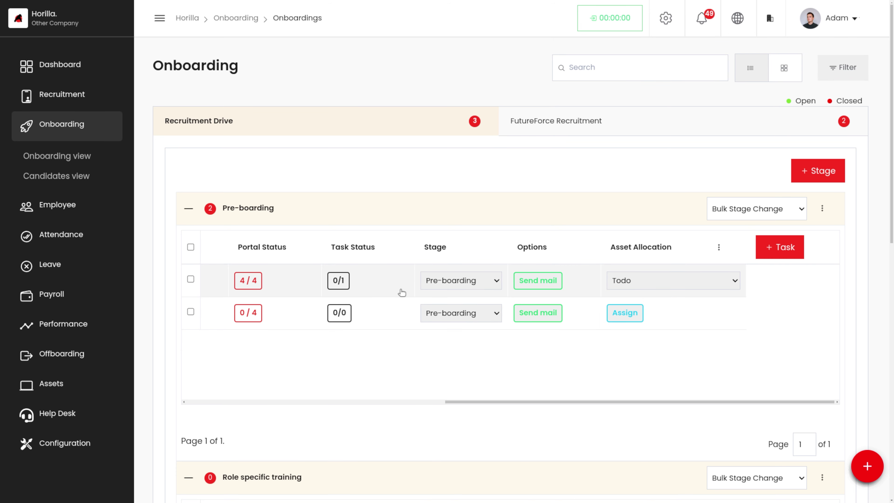
Assign the Asset Allocation task to the second Pre-boarding candidate as well.
scroll(402, 292, left, 5)
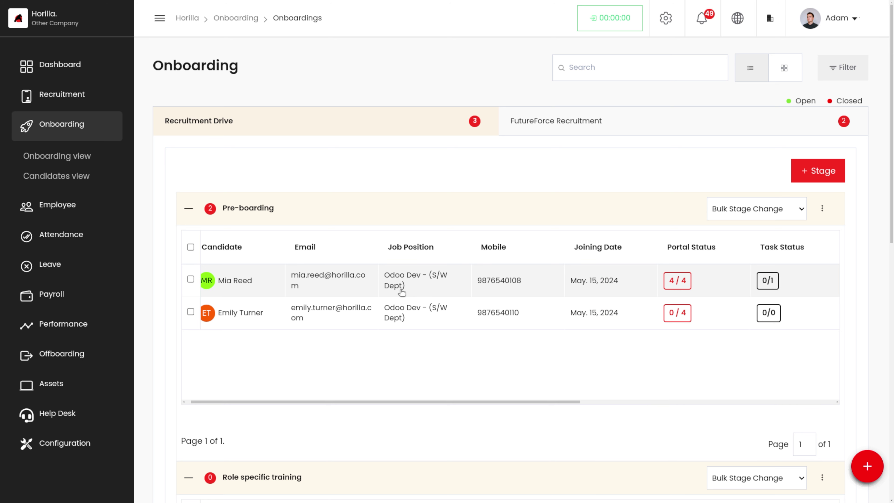
scroll(402, 292, right, 5)
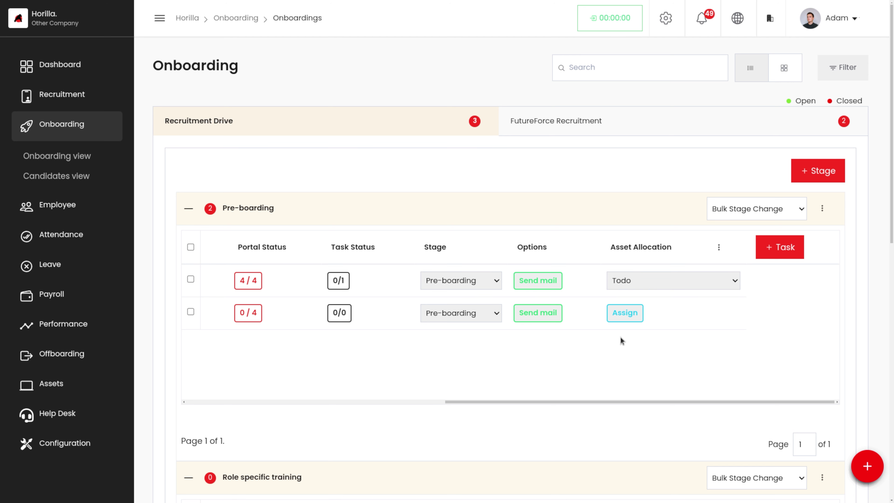
click(633, 313)
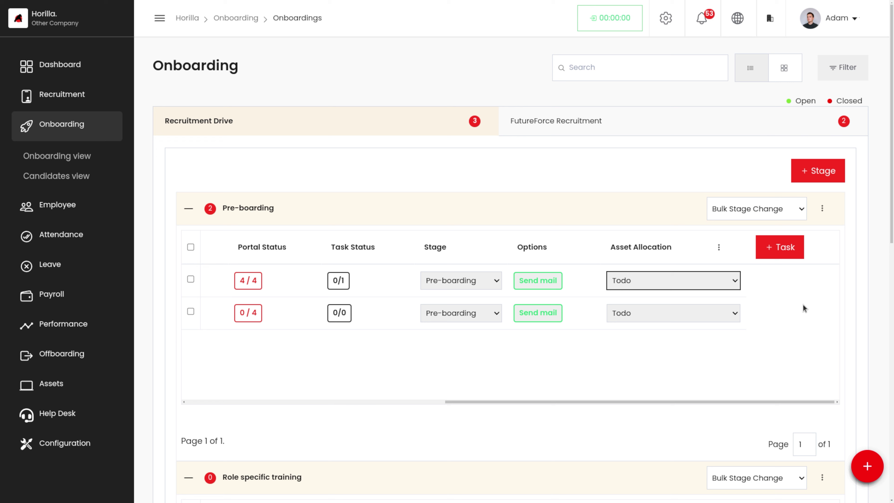
Change the first candidate's Asset Allocation task status from Todo to Done.
click(738, 282)
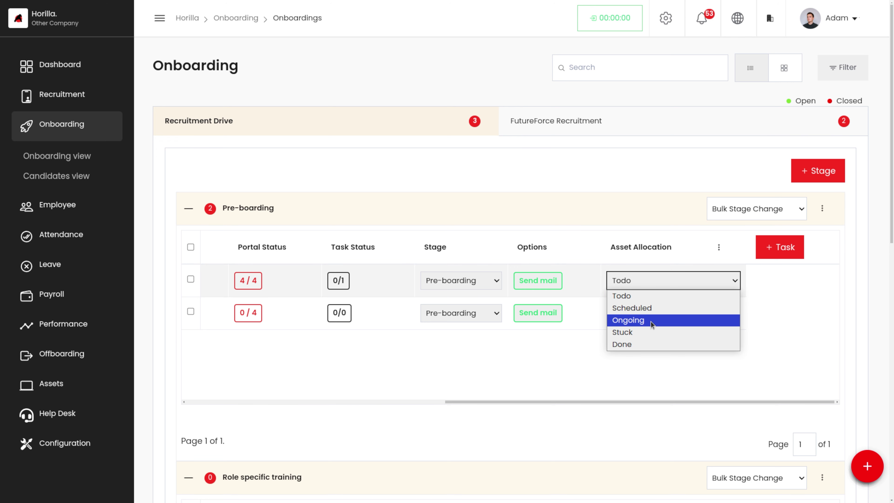
click(797, 350)
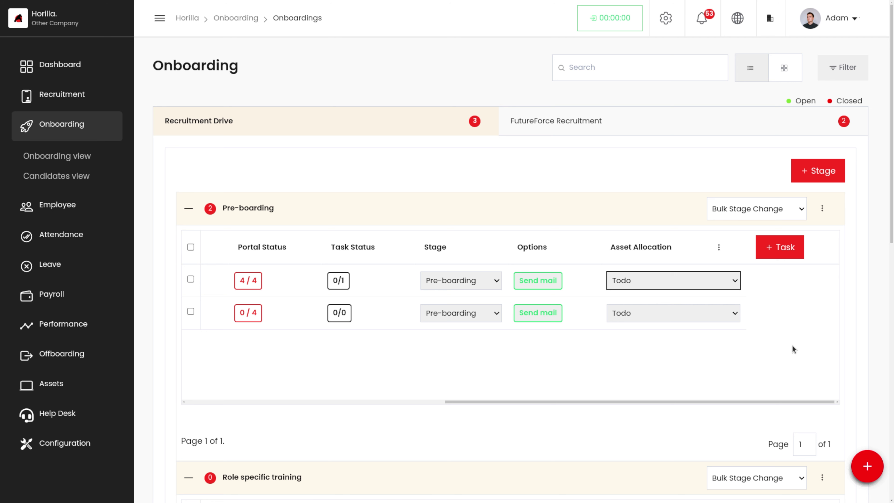
click(735, 280)
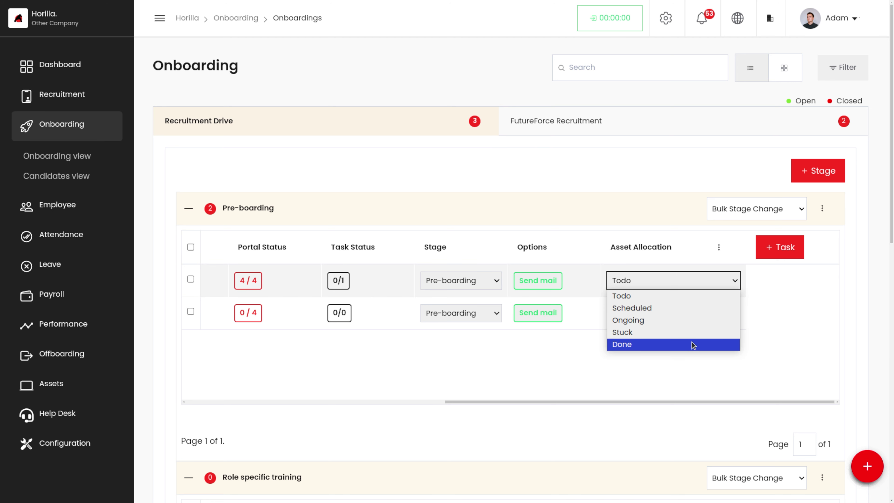
click(685, 344)
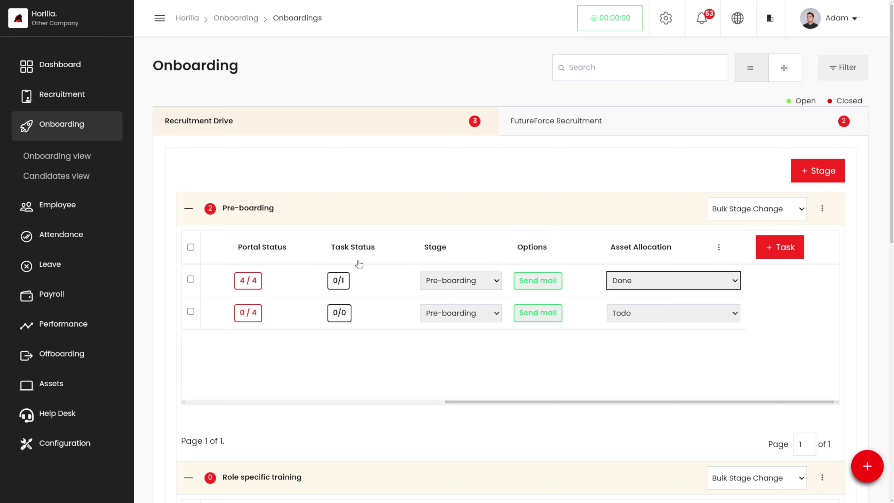
scroll(653, 320, right, 5)
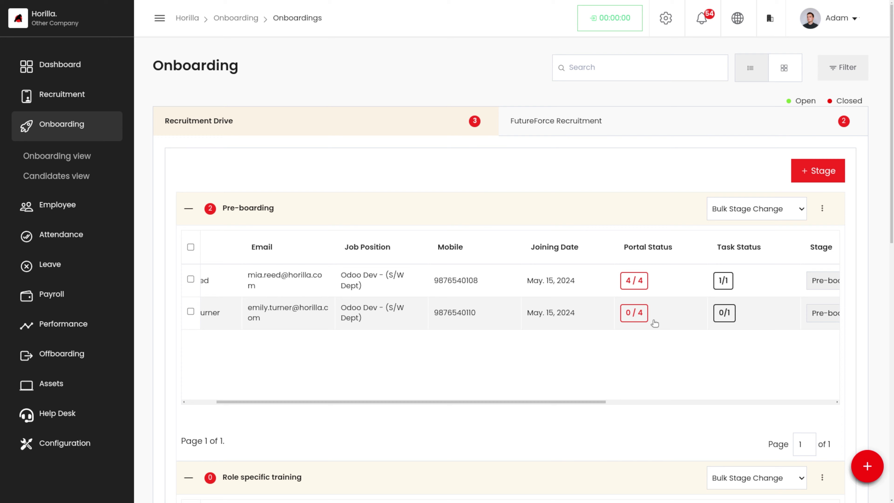
scroll(653, 321, right, 2)
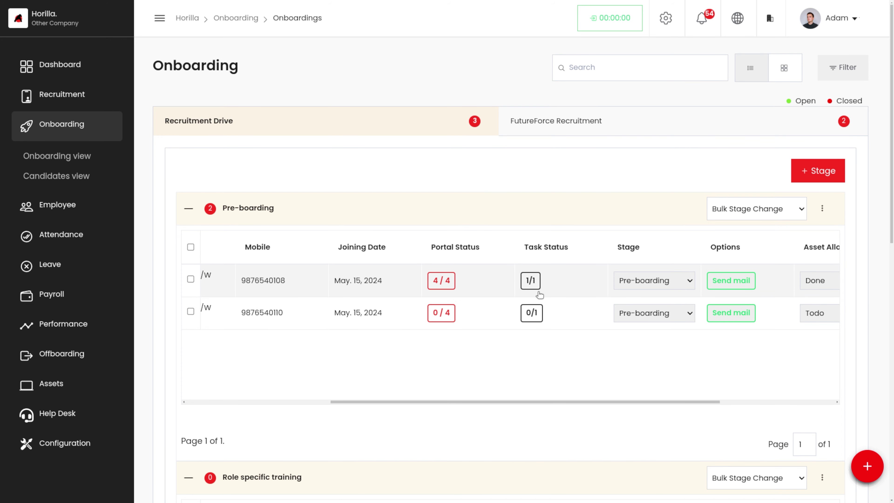
scroll(539, 293, right, 3)
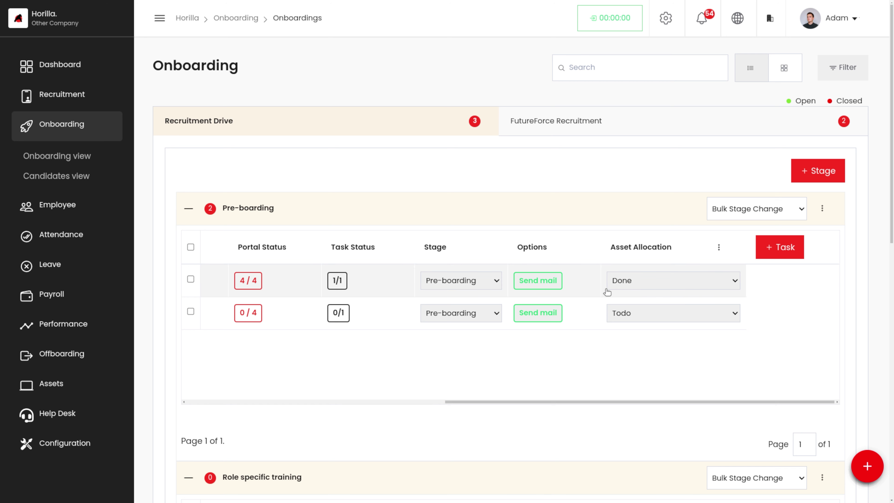
scroll(565, 281, left, 5)
scroll(565, 282, right, 5)
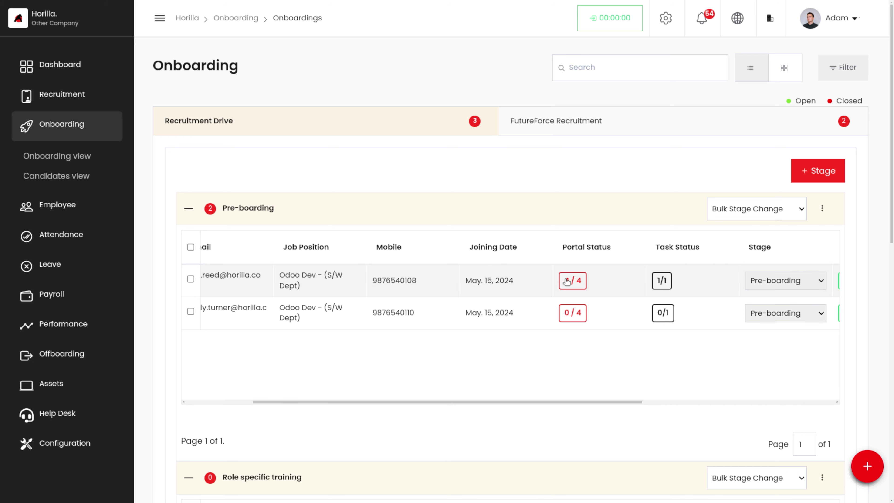